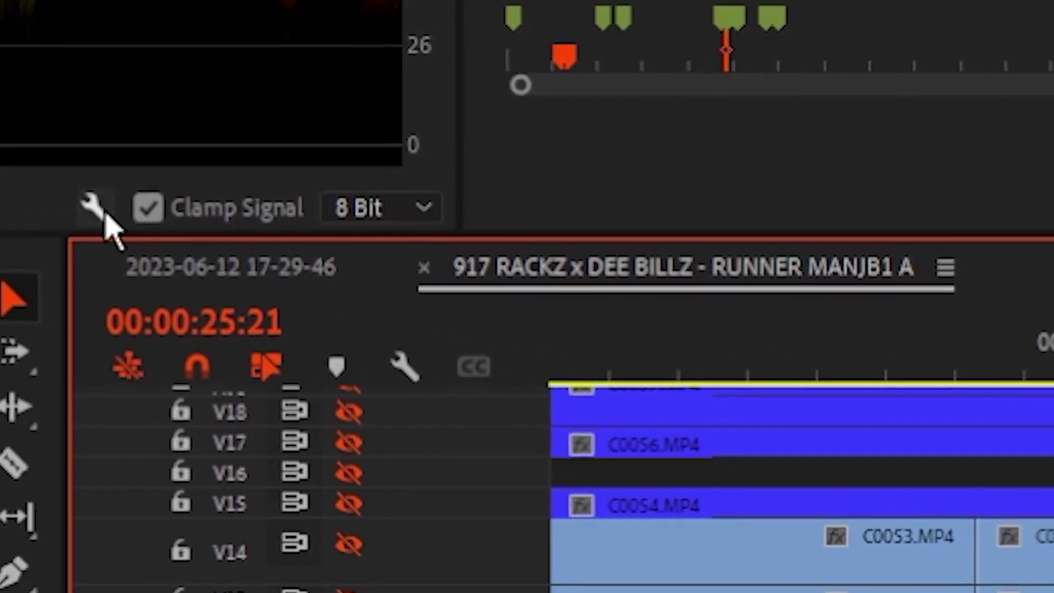
# Step: Switch the Lumetri scope to Parade (RGB) and turn off the RGB waveform
pyautogui.click(99, 213)
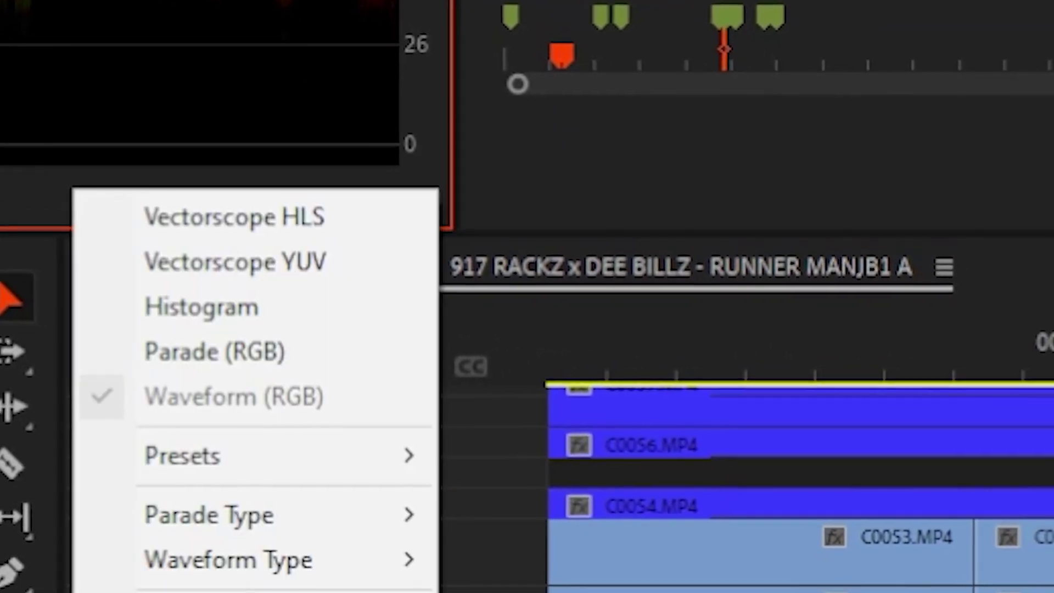
pyautogui.click(196, 328)
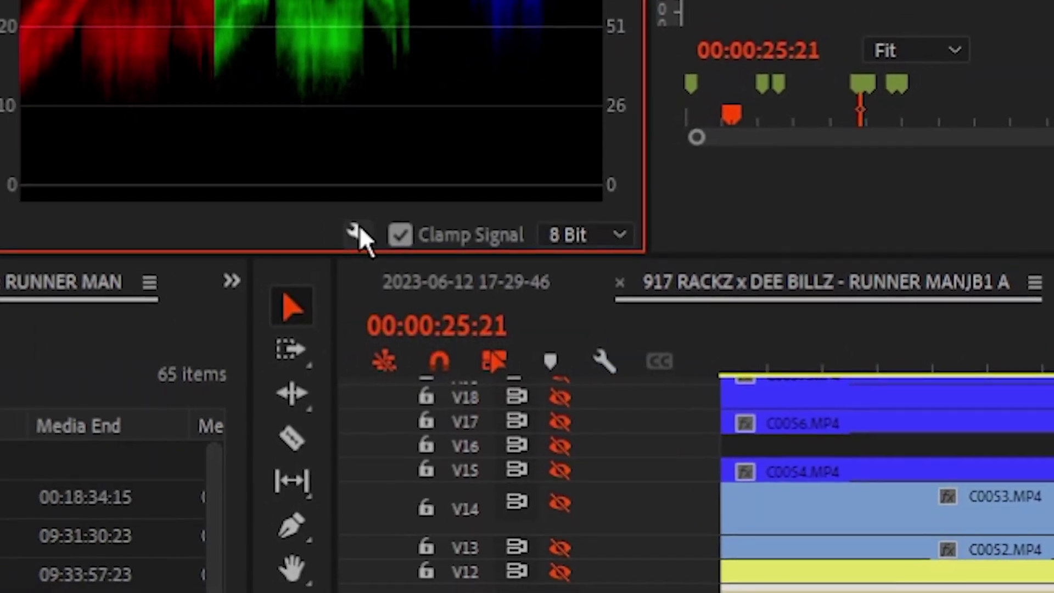
pyautogui.click(272, 225)
pyautogui.click(426, 391)
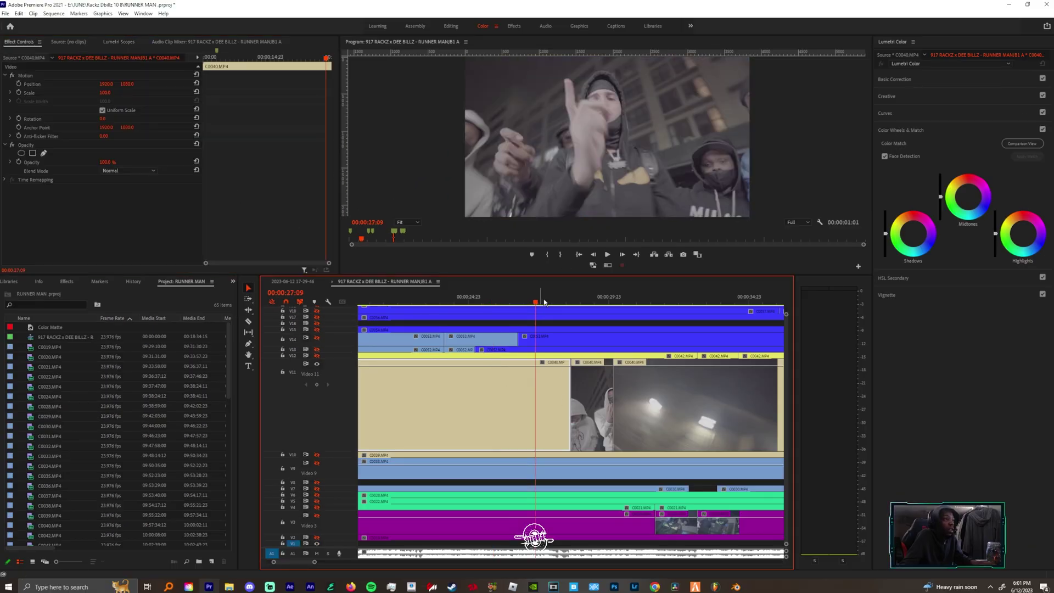
# Step: At frame 00:00:27:18, white-balance C0040 by sampling the light-blue hoodie (Temperature 14.8, Tint -4.0)
pyautogui.click(546, 301)
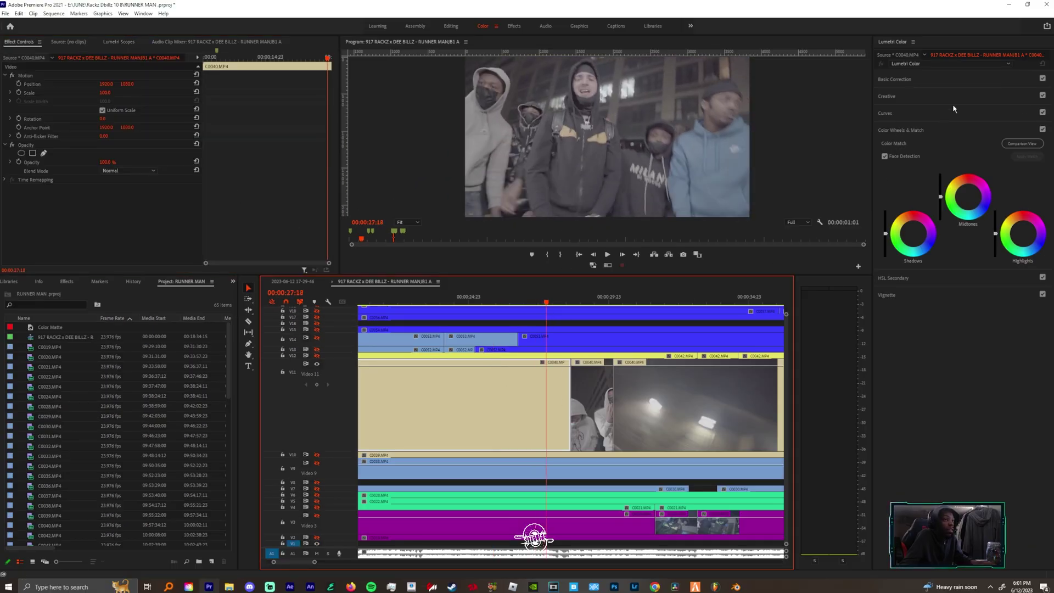
pyautogui.click(907, 84)
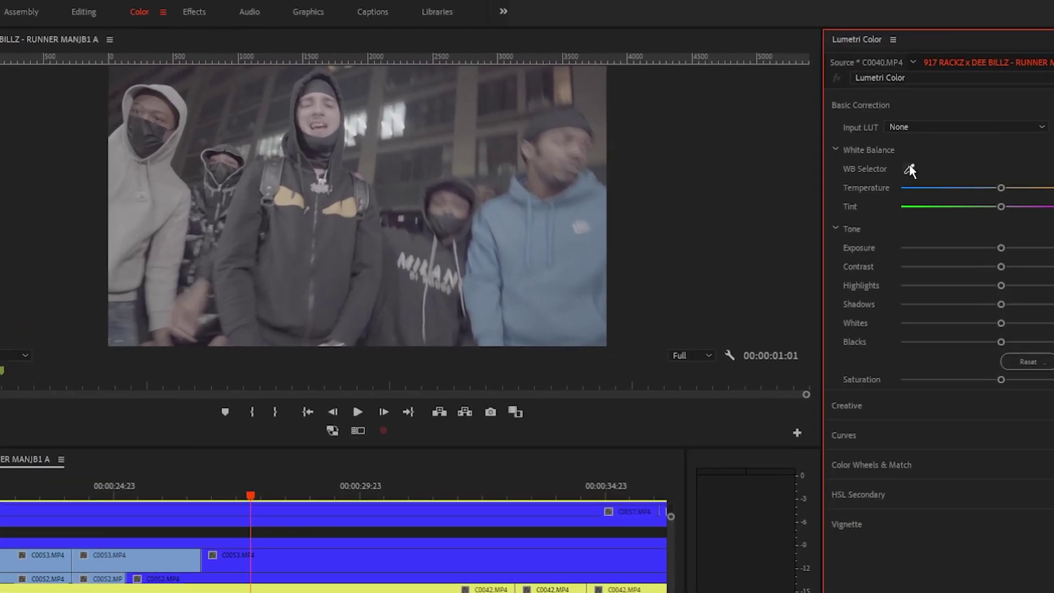
pyautogui.click(923, 116)
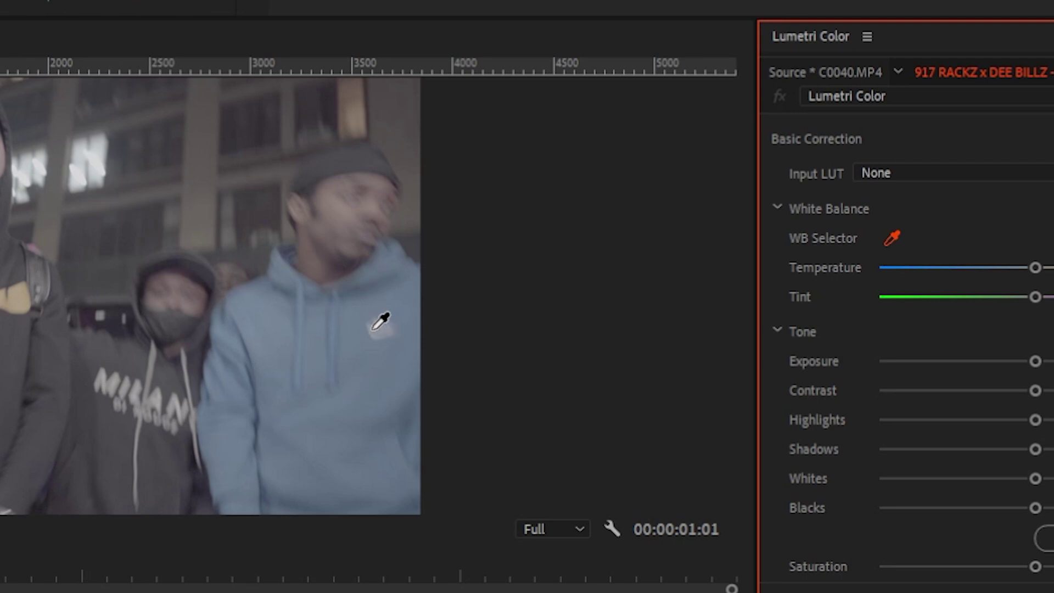
pyautogui.click(378, 325)
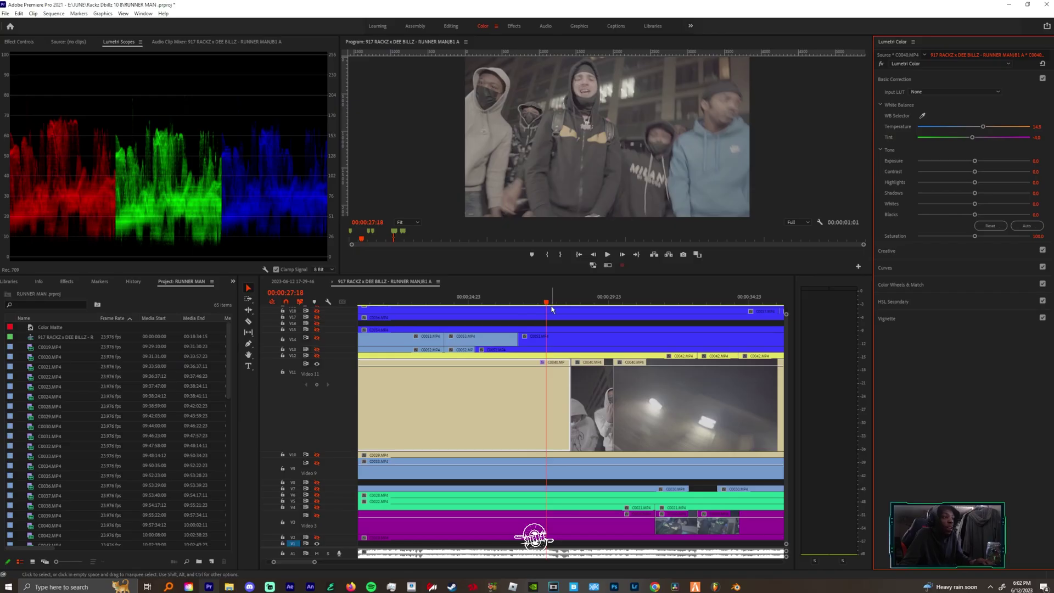
pyautogui.click(550, 303)
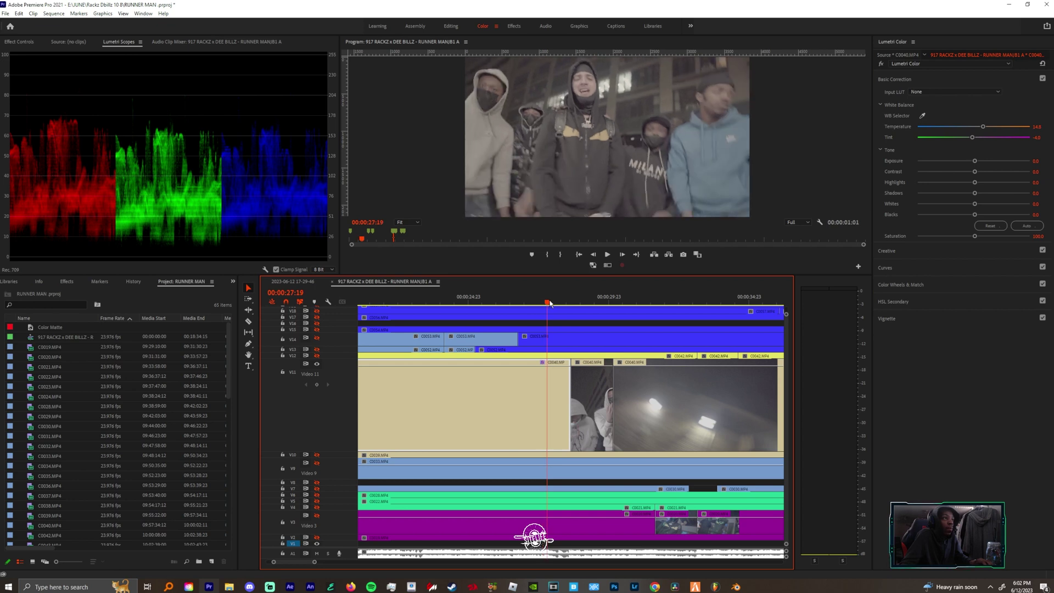
pyautogui.click(908, 284)
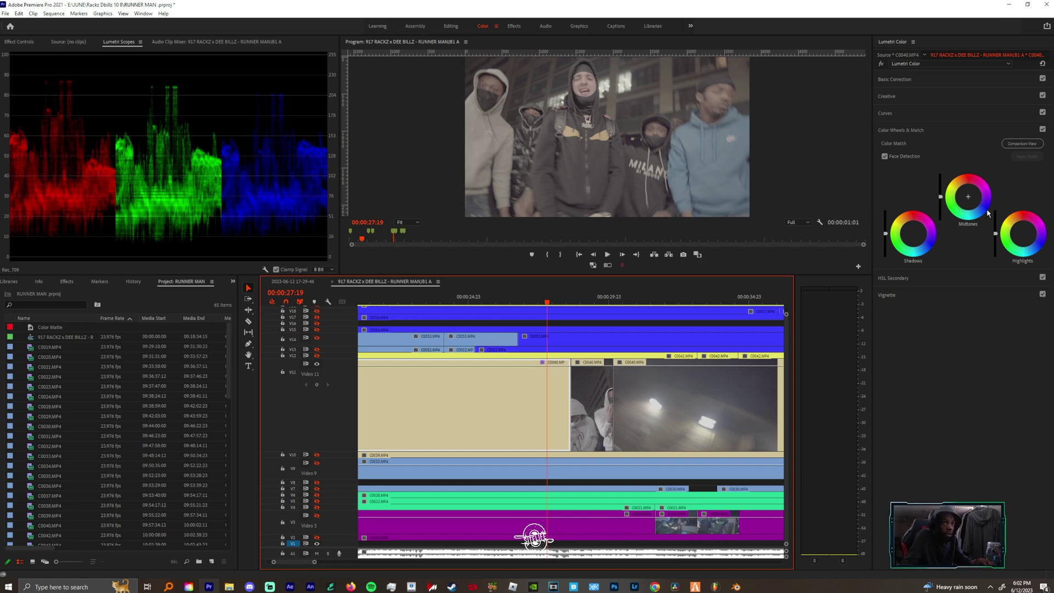
# Step: Raise the Highlights wheel's brightness slider to lift C0040's highlights
pyautogui.click(904, 357)
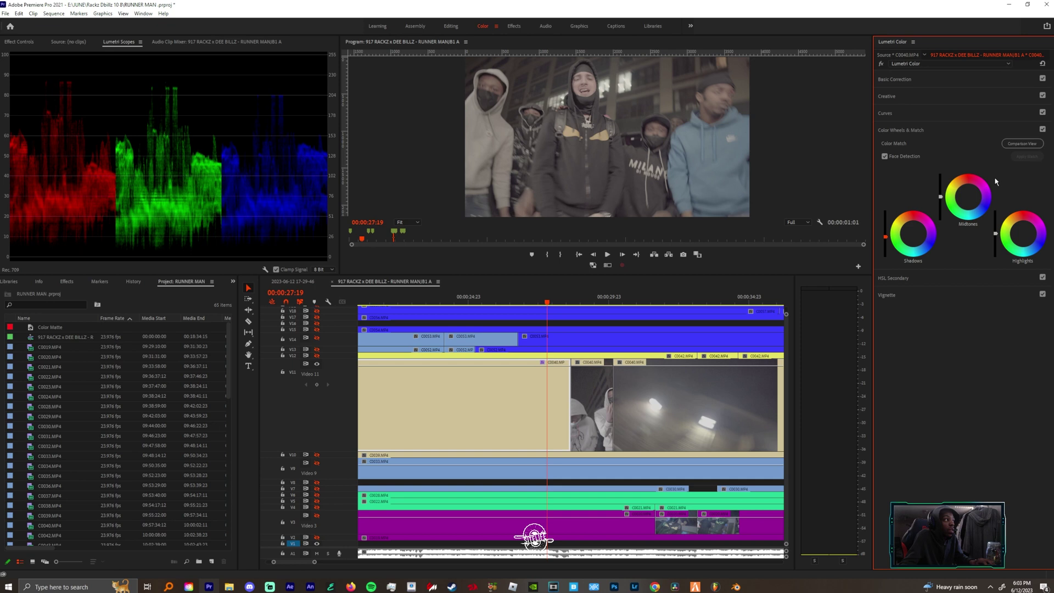
pyautogui.moveTo(995, 235); pyautogui.dragTo(995, 226)
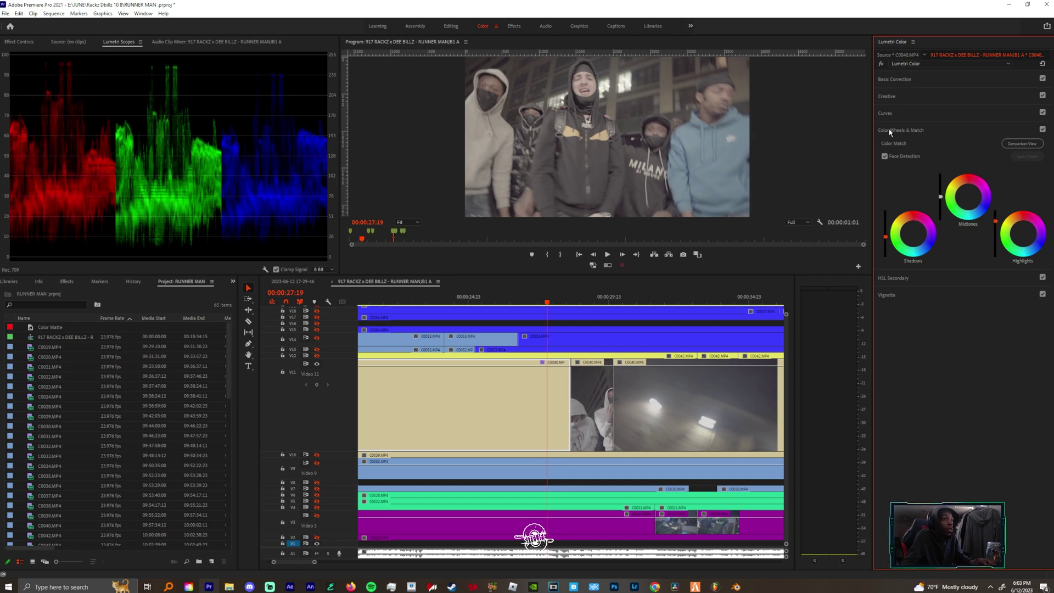
# Step: Shape the master RGB curve into an S by lowering a shadow point and lifting a highlight point
pyautogui.click(886, 113)
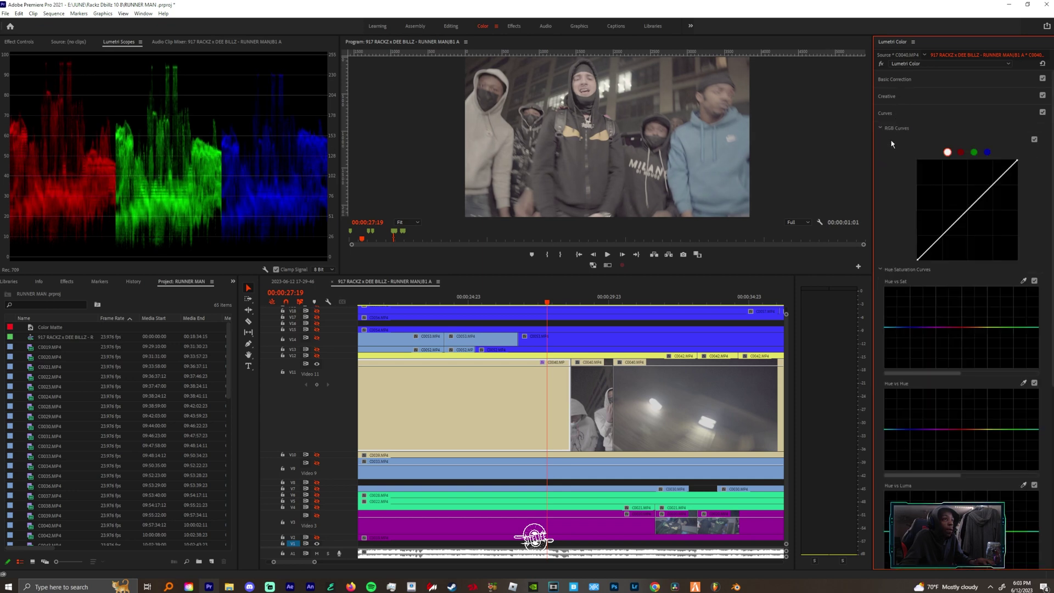
pyautogui.click(993, 185)
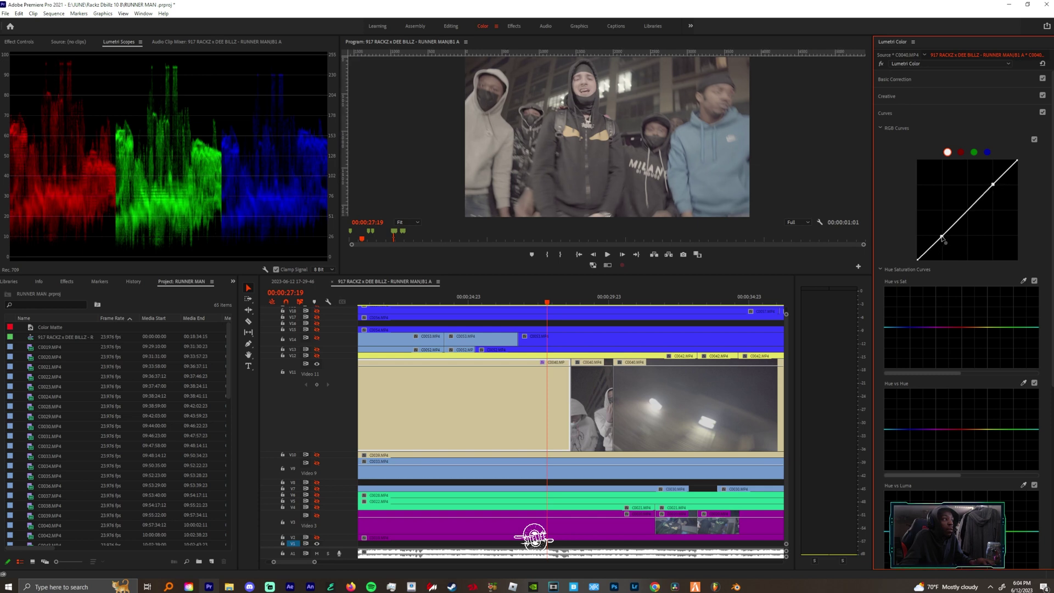
pyautogui.moveTo(941, 237); pyautogui.dragTo(946, 243)
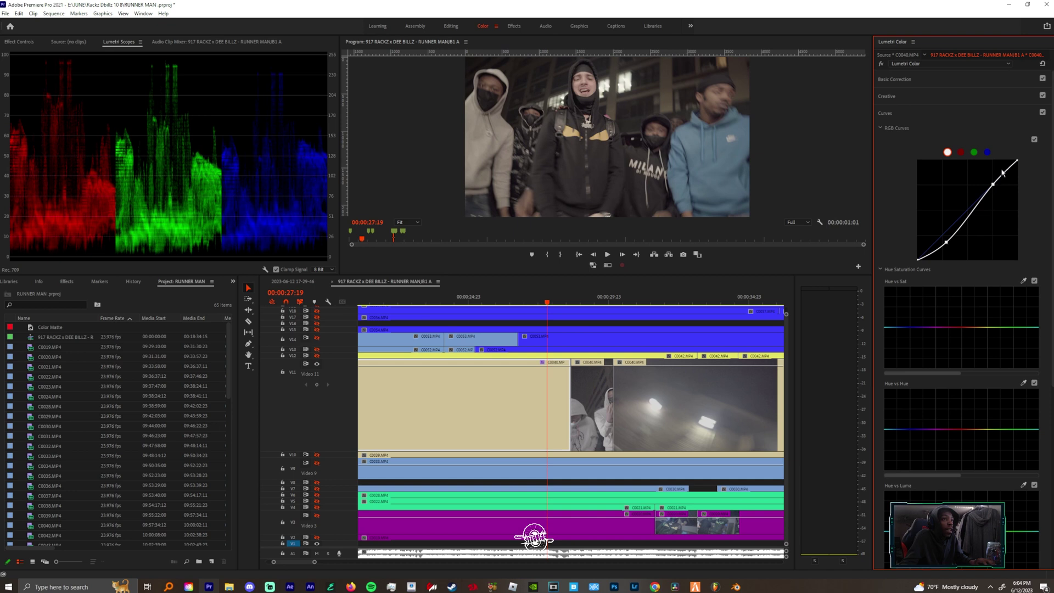
pyautogui.moveTo(994, 187); pyautogui.dragTo(990, 185)
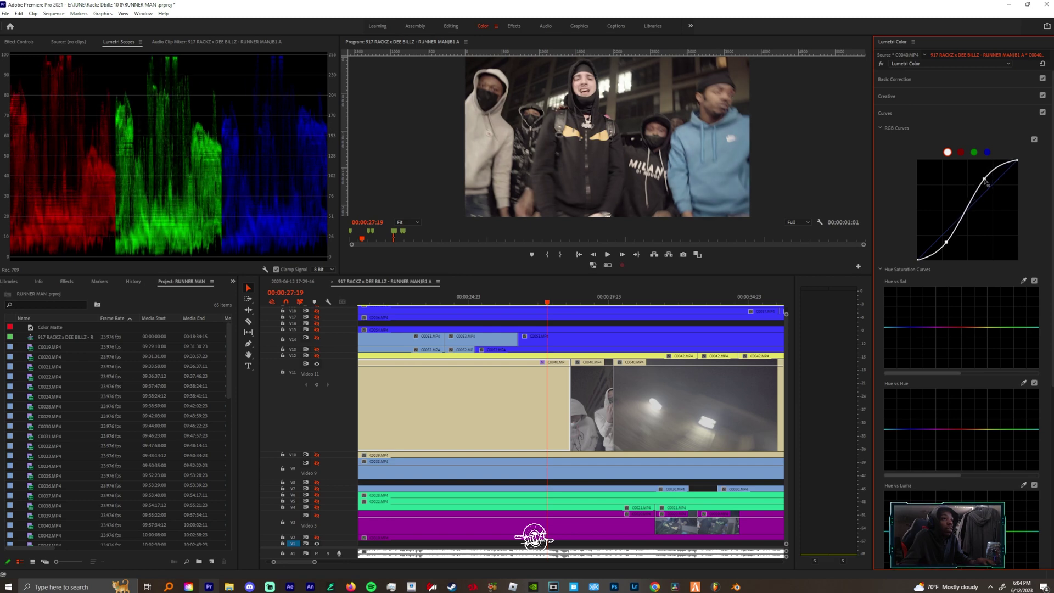
# Step: Raise the Luma vs Sat and Sat vs Sat curves, then bring Sat vs Sat back down
pyautogui.scroll(-6, 1004, 336)
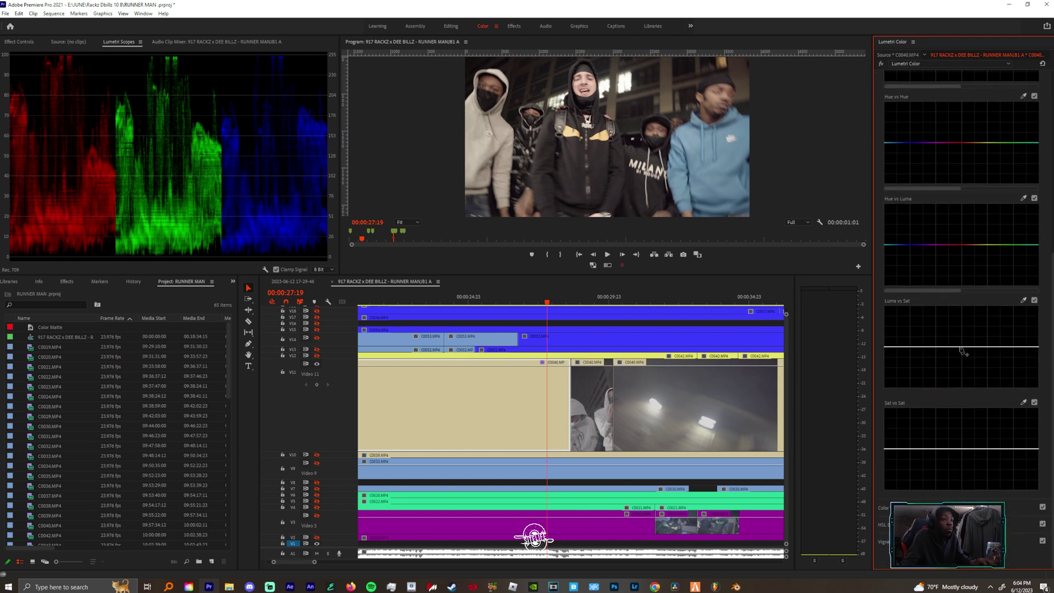
pyautogui.moveTo(964, 347); pyautogui.dragTo(961, 340)
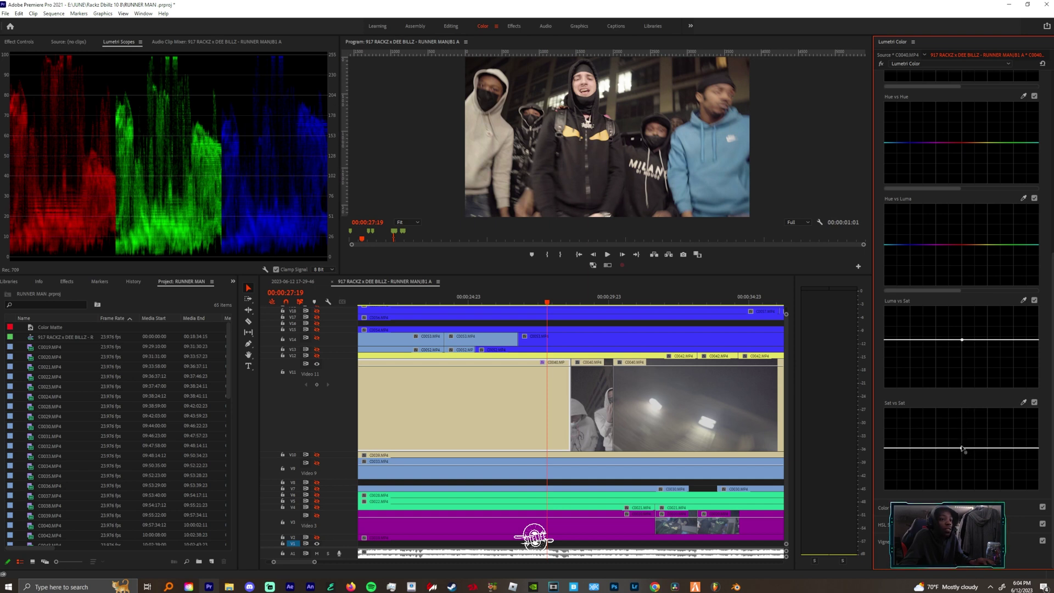
pyautogui.moveTo(963, 449); pyautogui.dragTo(944, 383)
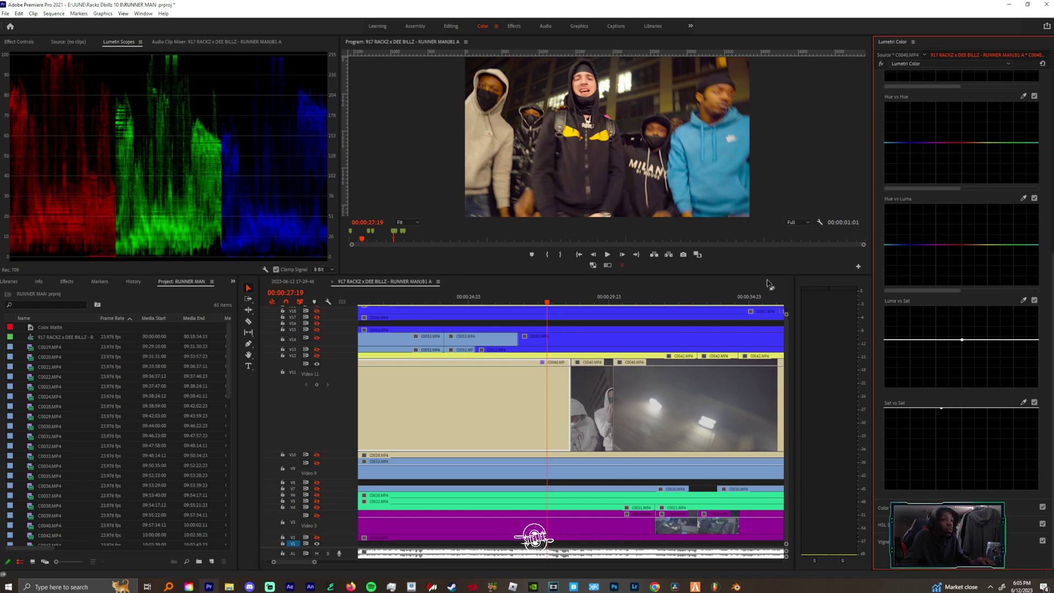
pyautogui.moveTo(941, 410); pyautogui.dragTo(962, 440)
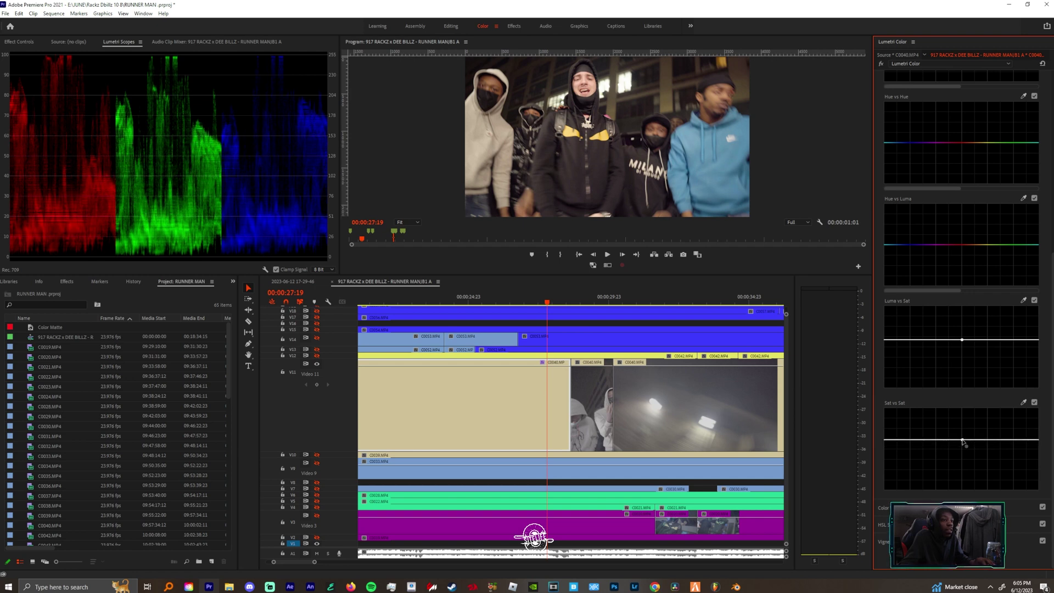
pyautogui.scroll(5, 961, 158)
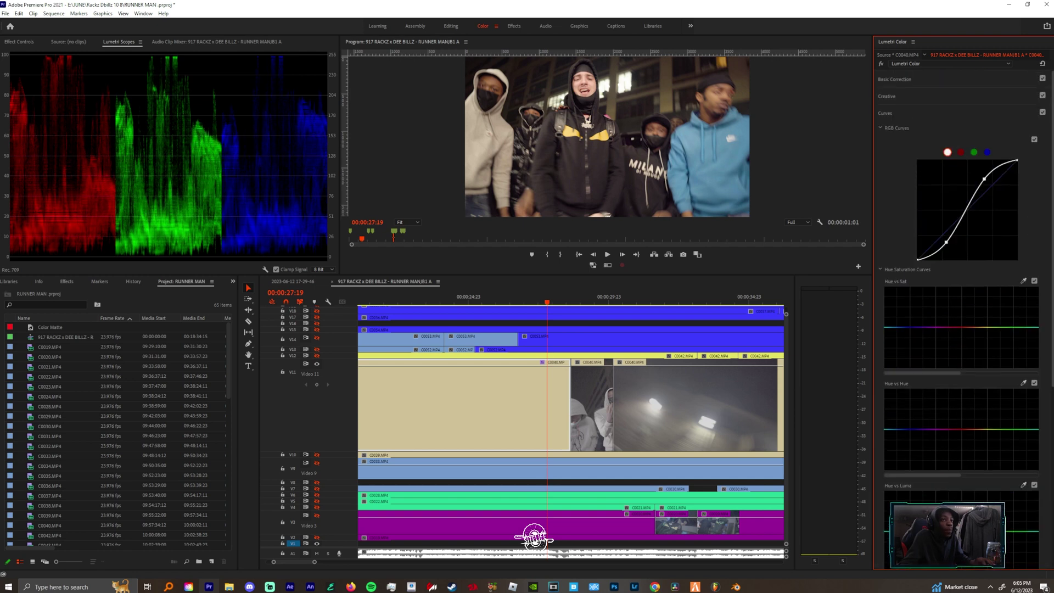
# Step: Lift the red channel curve to push more red into the shot
pyautogui.click(960, 152)
pyautogui.moveTo(995, 188); pyautogui.dragTo(986, 181)
pyautogui.click(975, 153)
pyautogui.click(988, 152)
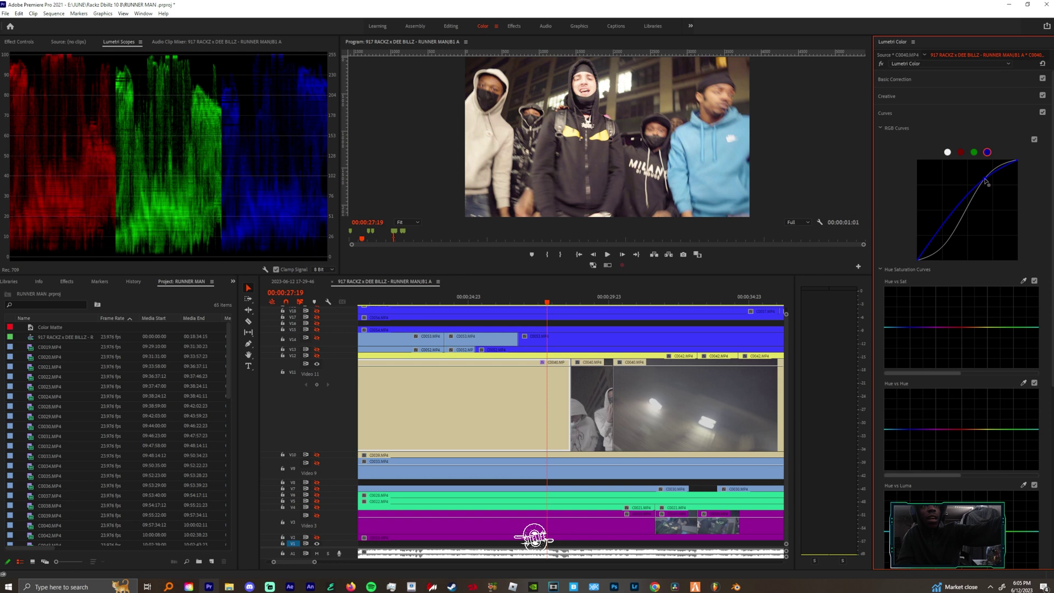
pyautogui.click(947, 152)
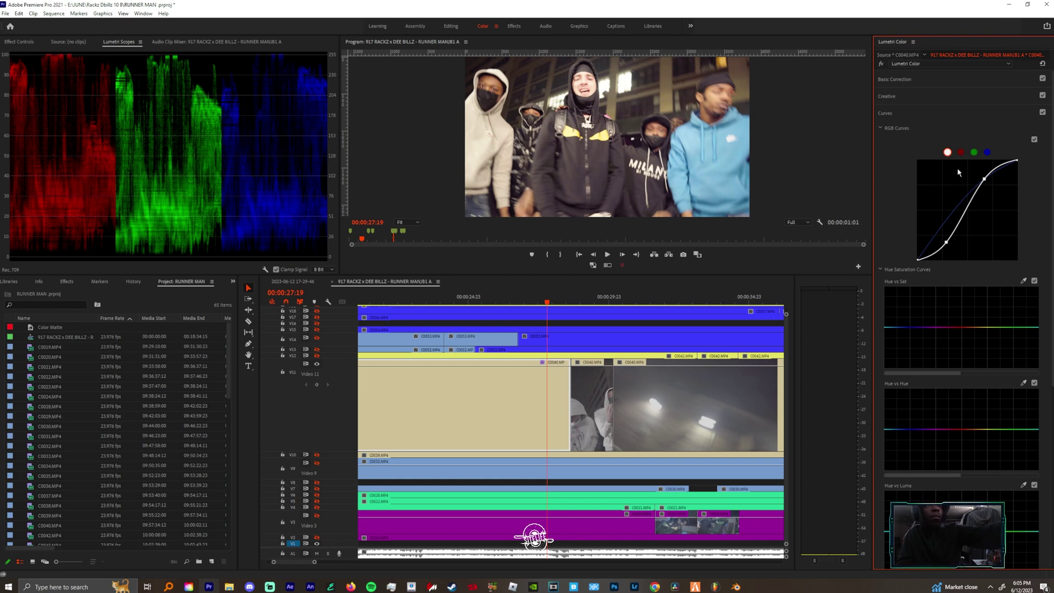
# Step: Pull the red and green channel curves down in the shadows for a magenta-warm cast
pyautogui.click(961, 153)
pyautogui.moveTo(937, 239); pyautogui.dragTo(948, 246)
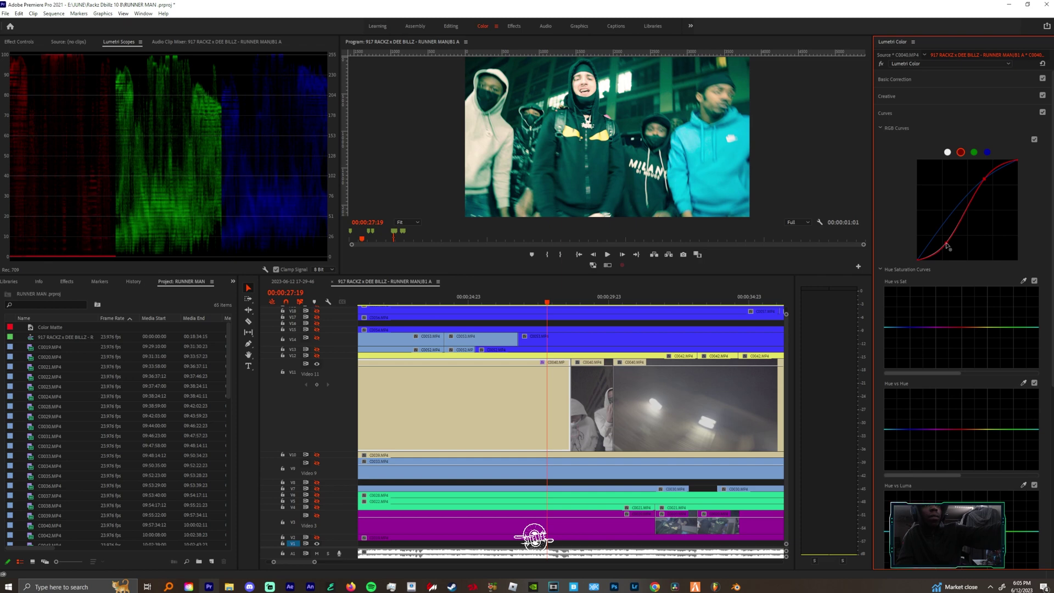
pyautogui.click(974, 153)
pyautogui.moveTo(940, 240); pyautogui.dragTo(947, 246)
pyautogui.click(987, 153)
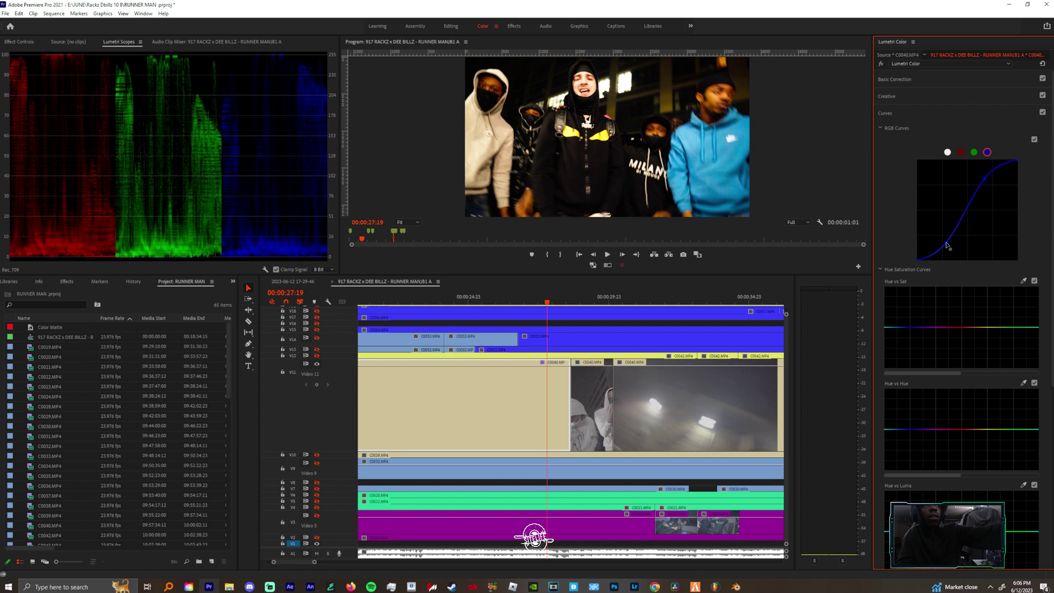
# Step: Lower the Sat vs Sat and Luma vs Sat curves slightly to reduce saturation
pyautogui.scroll(-5, 955, 329)
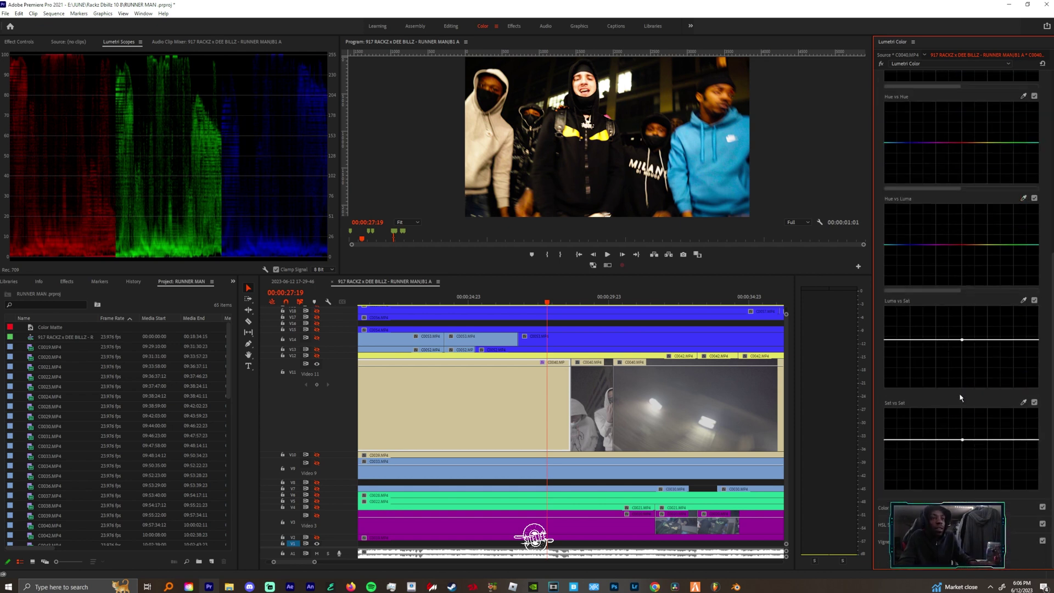
pyautogui.moveTo(963, 441); pyautogui.dragTo(964, 443)
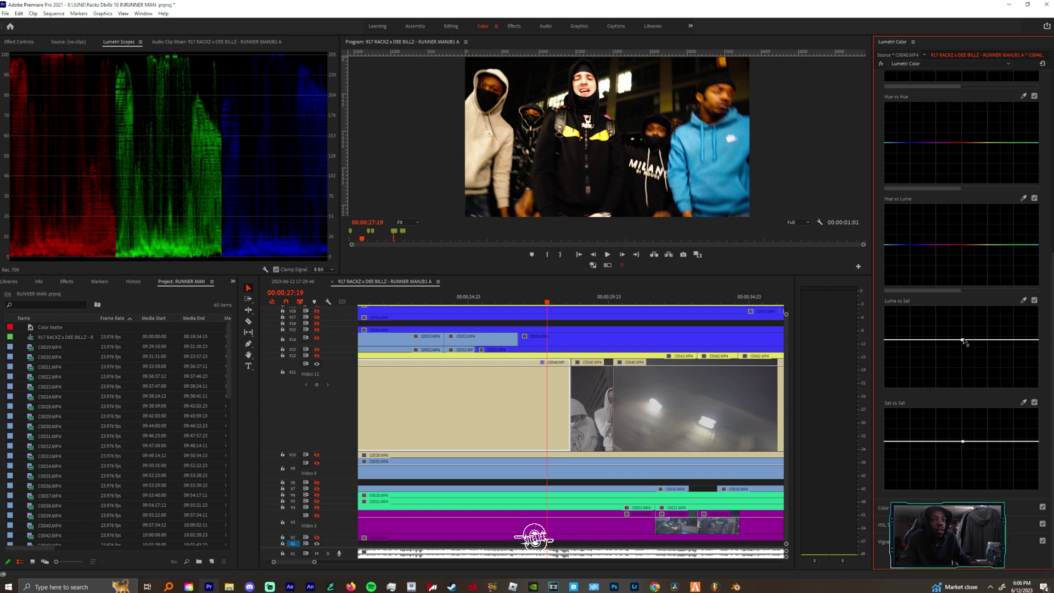
pyautogui.moveTo(962, 340); pyautogui.dragTo(961, 341)
# Step: Raise the Shadows slider and lower the Highlights slider in Color Wheels & Match
pyautogui.click(884, 508)
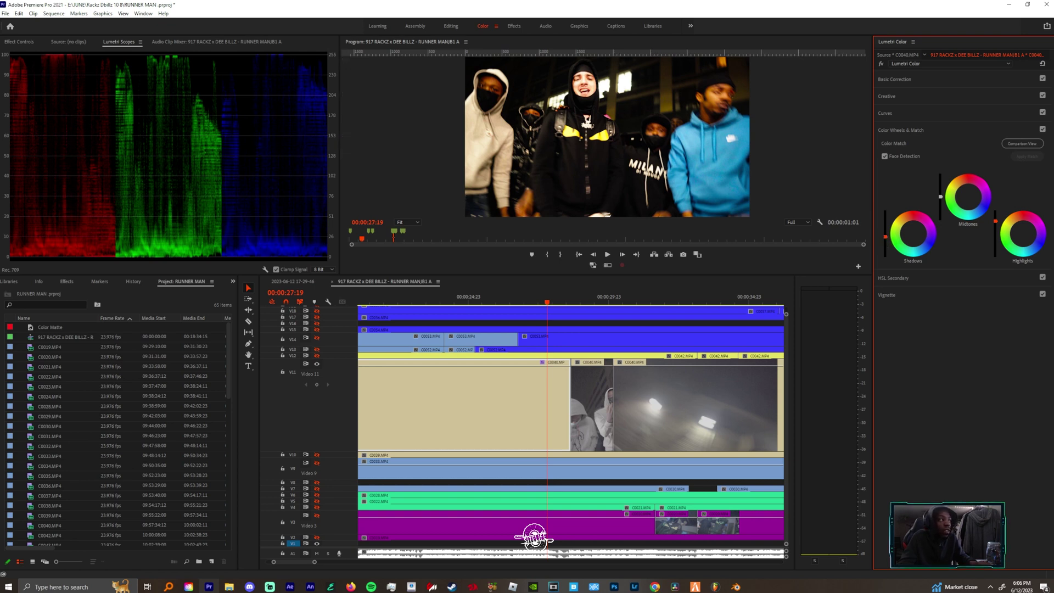
pyautogui.moveTo(885, 237); pyautogui.dragTo(885, 226)
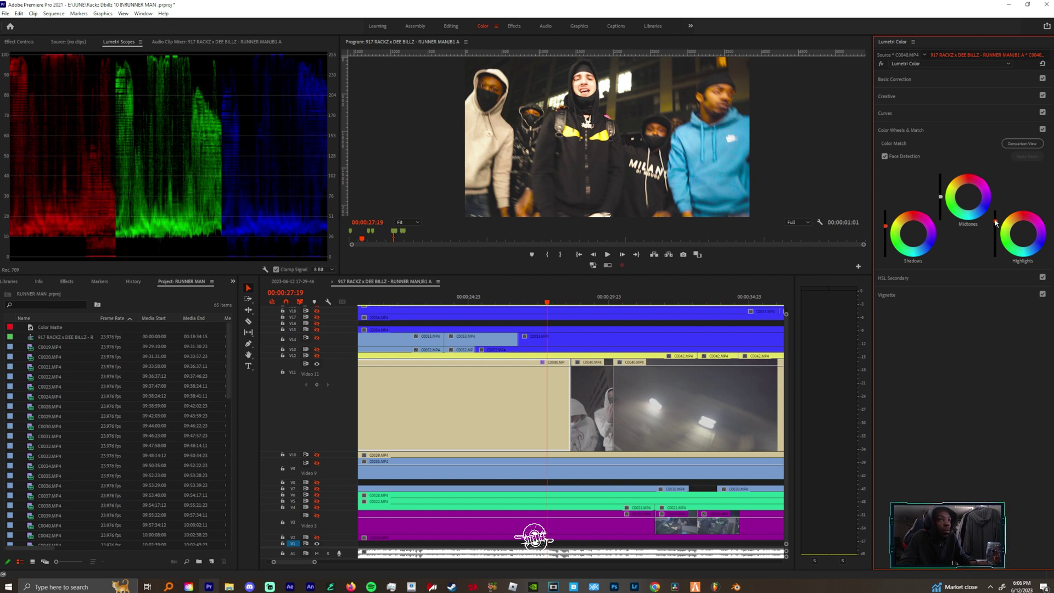
pyautogui.moveTo(997, 222); pyautogui.dragTo(995, 234)
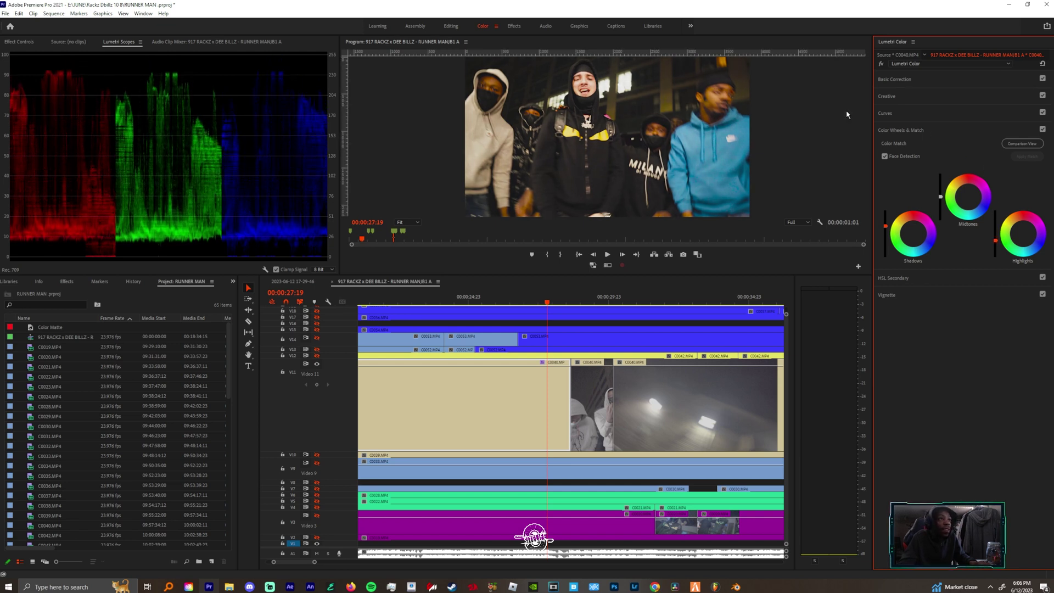
pyautogui.click(902, 132)
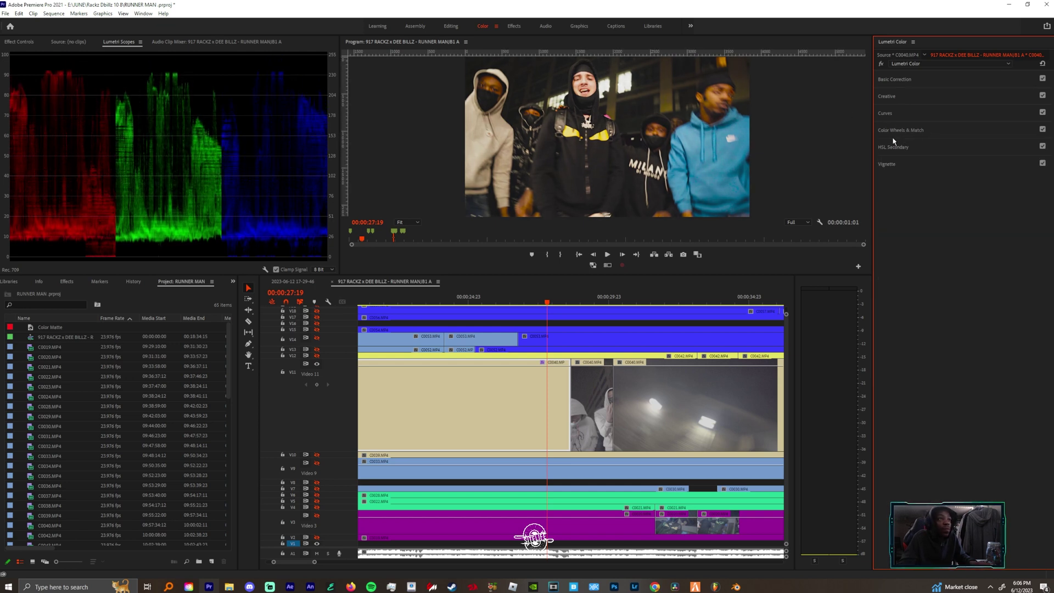
# Step: Step back to an earlier frame of C0040 and collapse the Color Wheels and Curves sections
pyautogui.click(539, 302)
pyautogui.moveTo(539, 301); pyautogui.dragTo(534, 301)
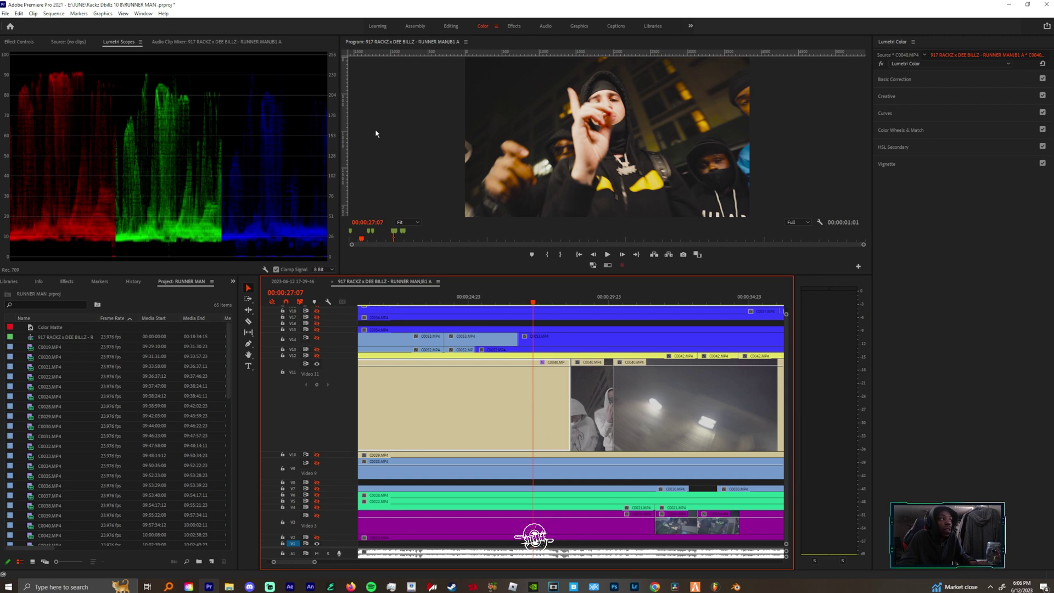
pyautogui.click(901, 131)
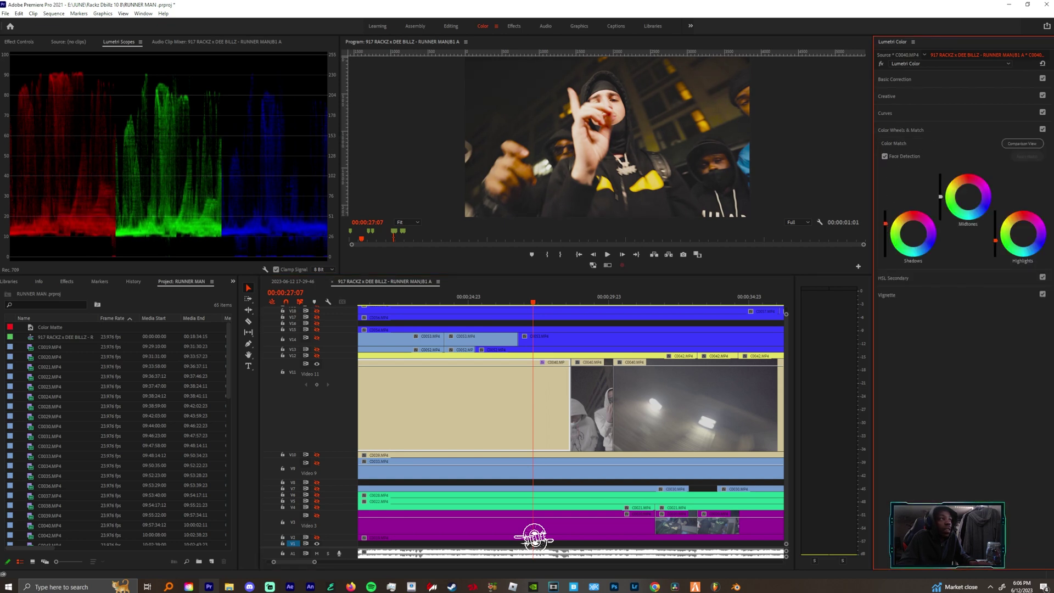
pyautogui.click(887, 113)
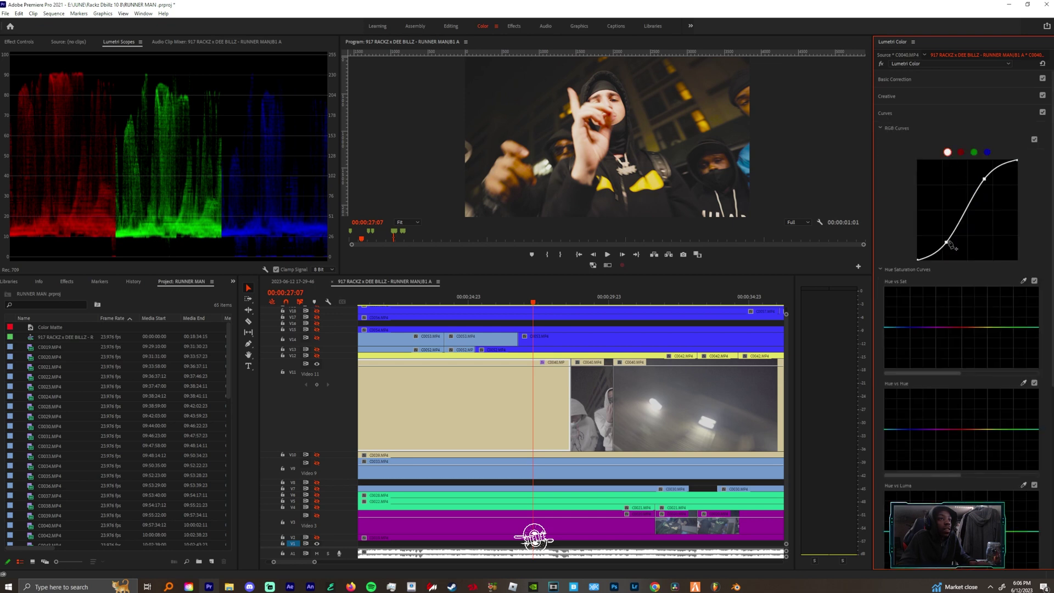
pyautogui.click(895, 115)
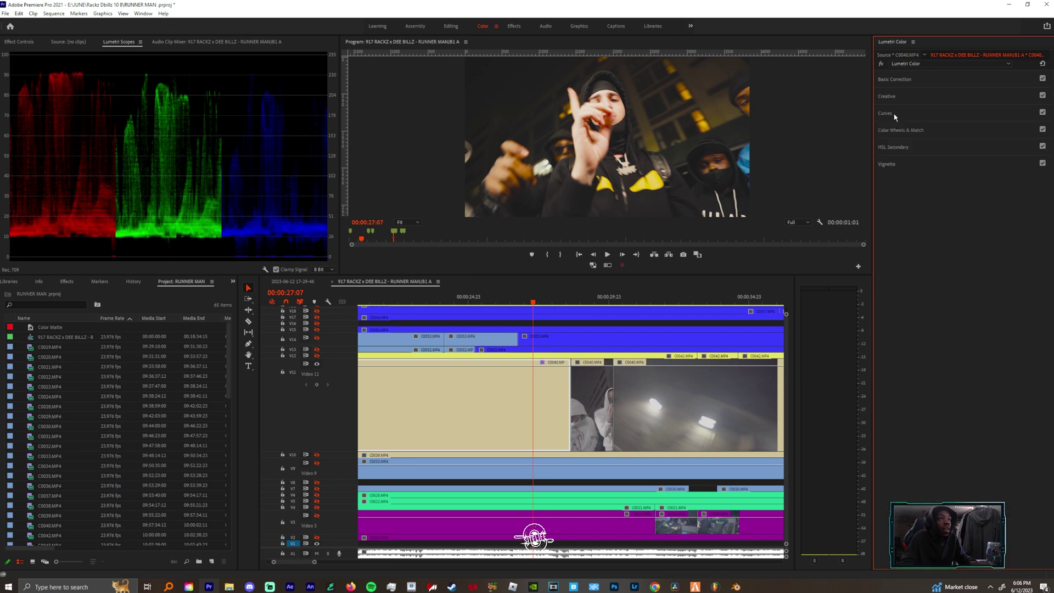
# Step: Browse from the Creative Look list to the LUTSZ folder to pick the M31 - Rec.709 LUT
pyautogui.click(889, 97)
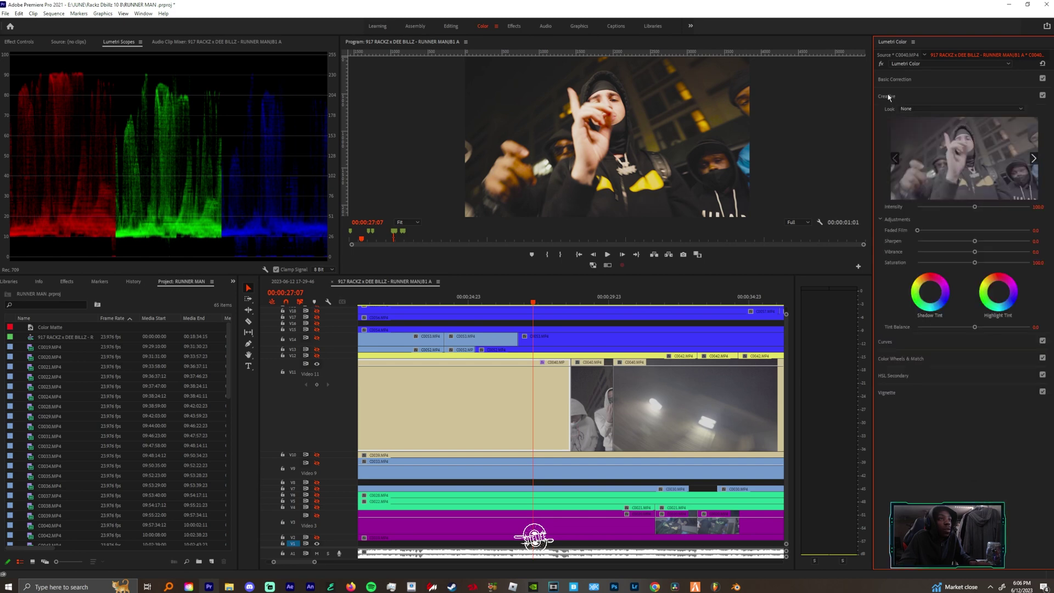
pyautogui.click(923, 108)
pyautogui.click(928, 132)
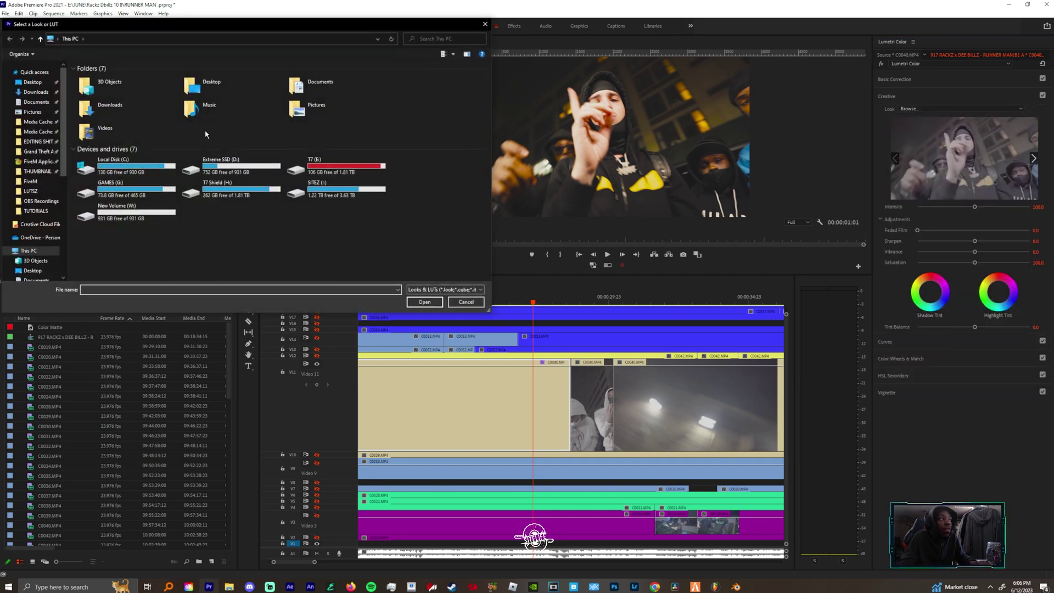
pyautogui.click(31, 191)
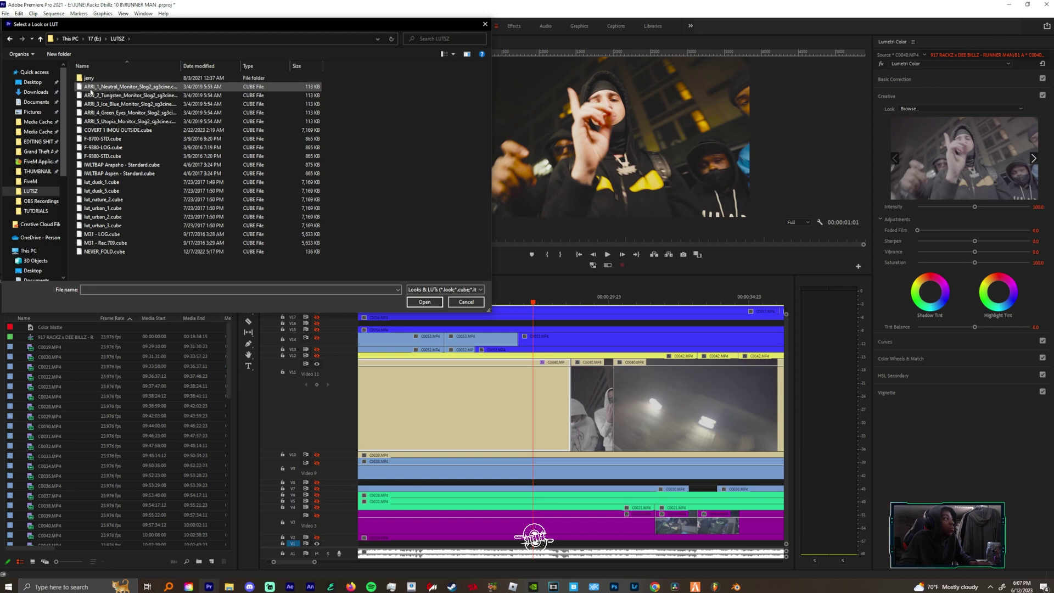
# Step: Apply the M31 - Rec.709 LUT look and lower its intensity to about 42
pyautogui.doubleClick(104, 243)
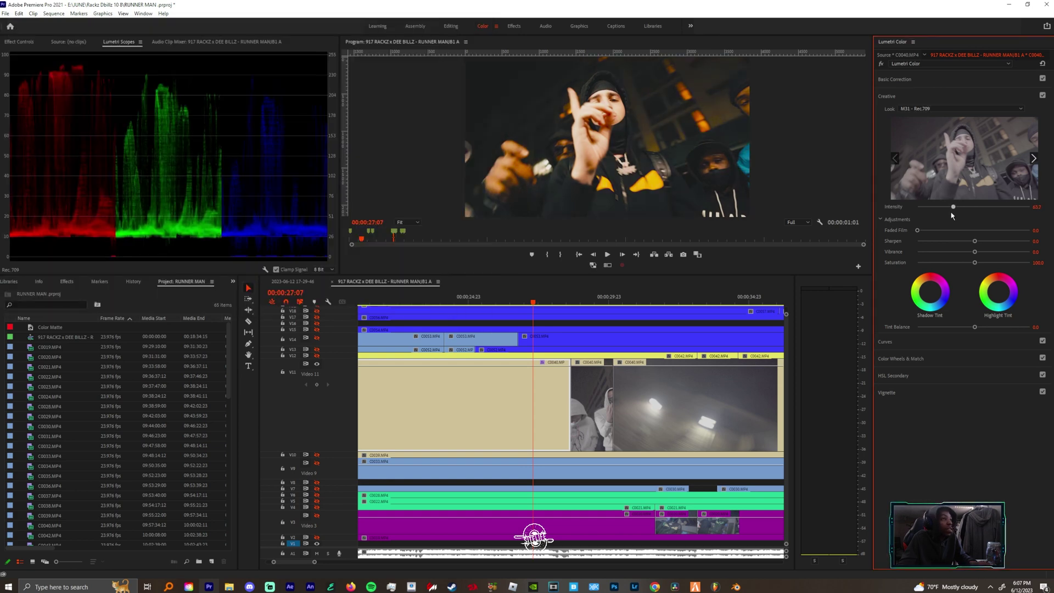
pyautogui.moveTo(975, 207); pyautogui.dragTo(941, 207)
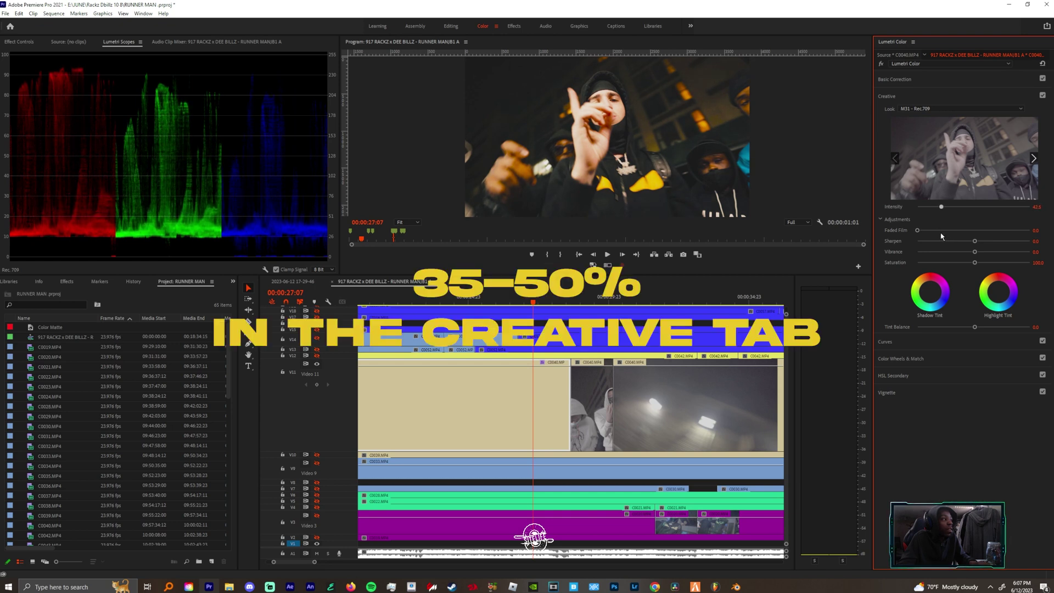
pyautogui.moveTo(547, 301)
pyautogui.mouseDown()
pyautogui.moveTo(555, 301)
pyautogui.moveTo(536, 302)
pyautogui.moveTo(536, 313)
pyautogui.mouseUp()
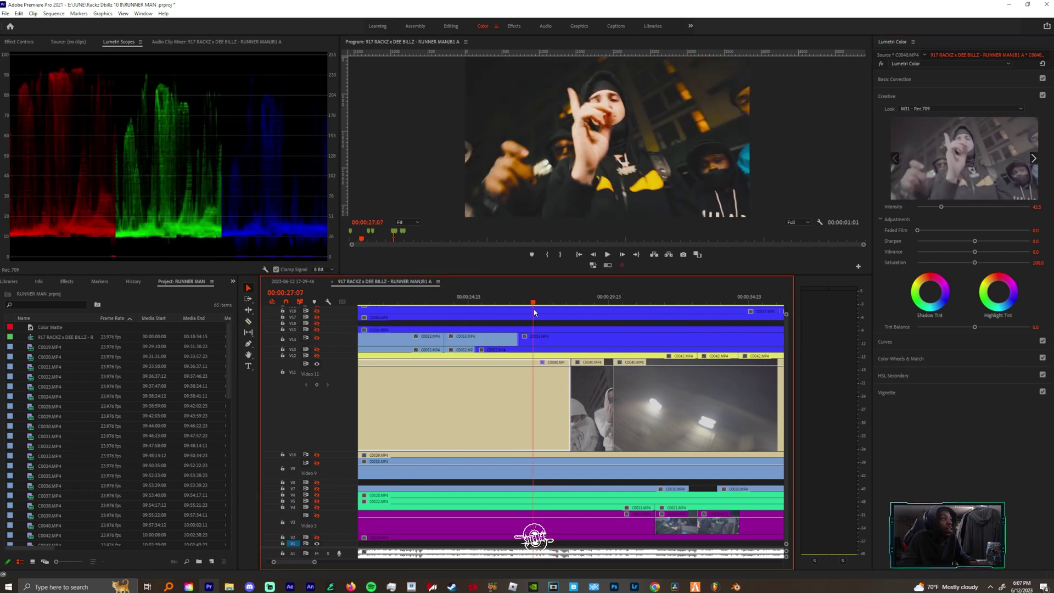
# Step: Toggle Lumetri Color off and on to compare the graded clip, then select the effect for copying
pyautogui.click(19, 42)
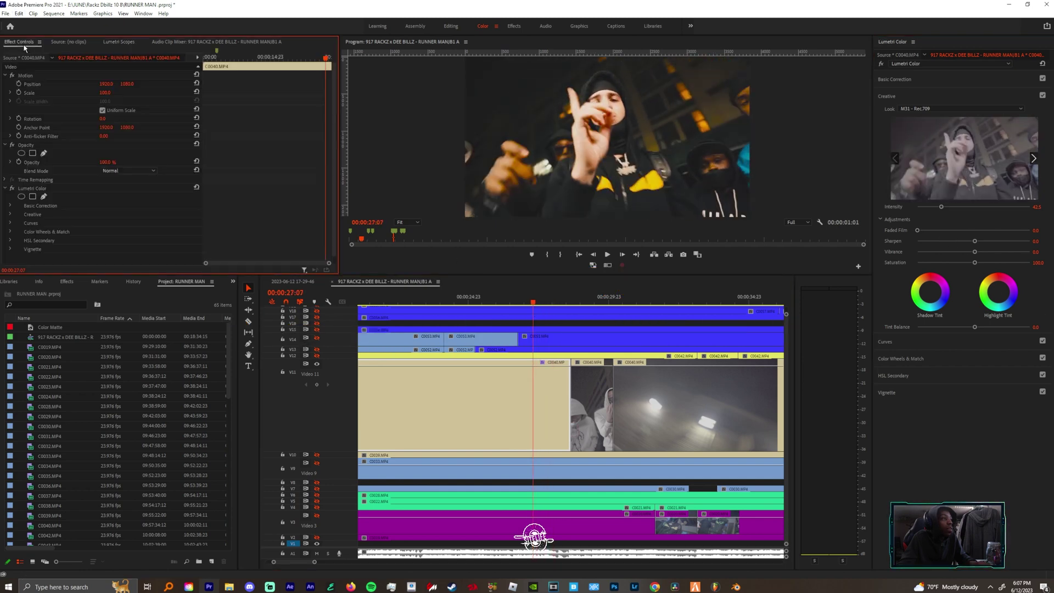
pyautogui.click(12, 189)
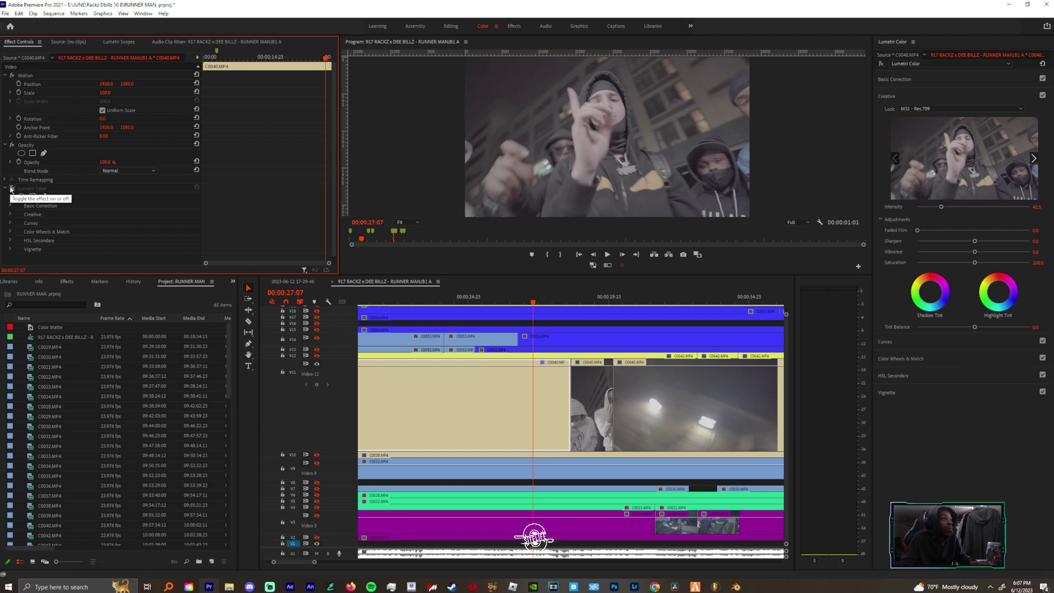
pyautogui.click(11, 189)
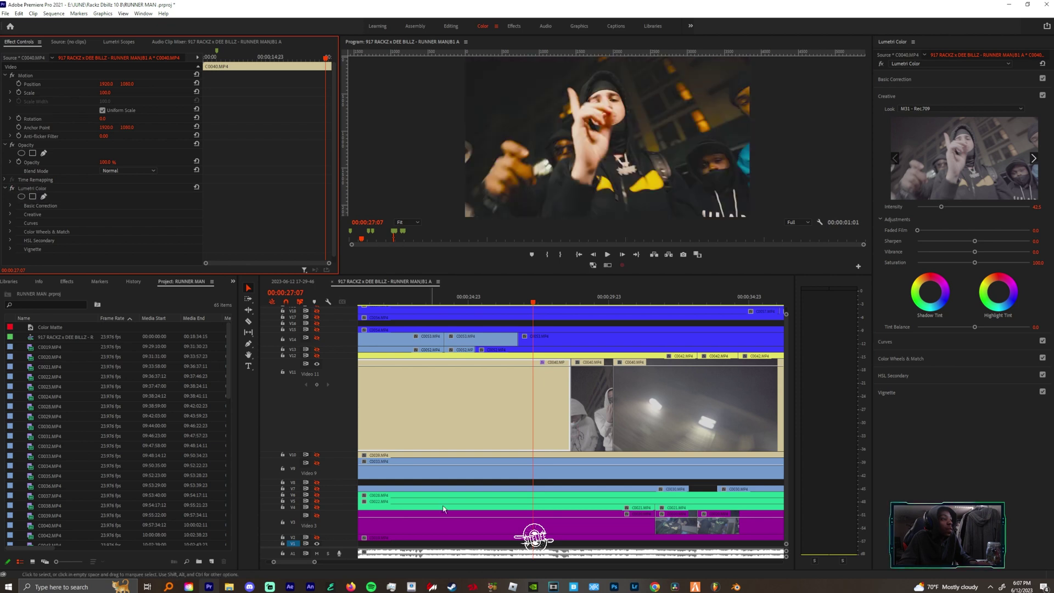
pyautogui.click(479, 396)
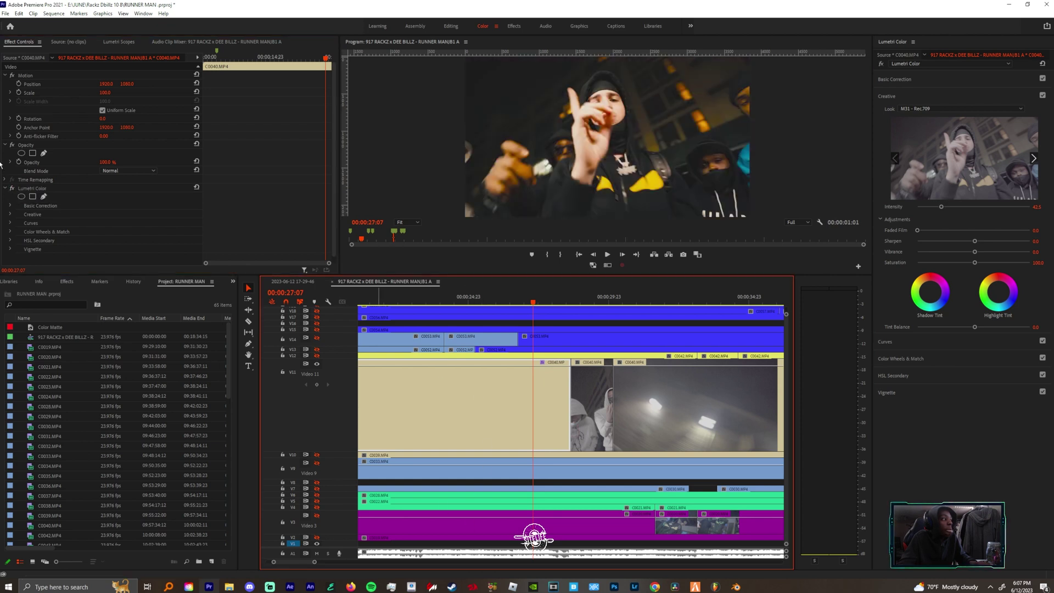
pyautogui.click(30, 189)
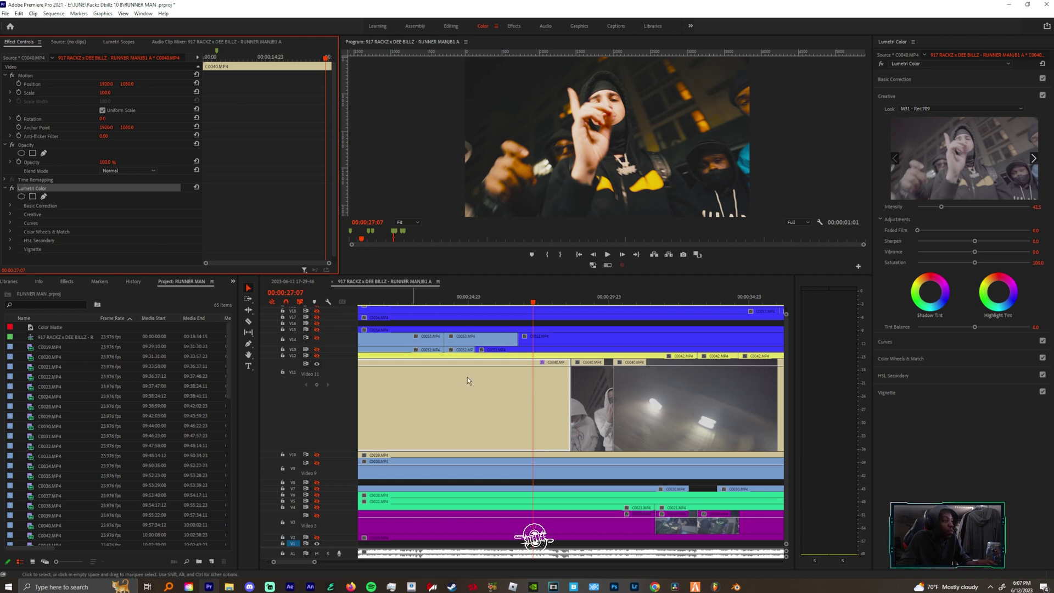
# Step: Paste the copied Lumetri Color grade onto school-bus clip C0042.MP4 on track V28
pyautogui.scroll(5, 749, 400)
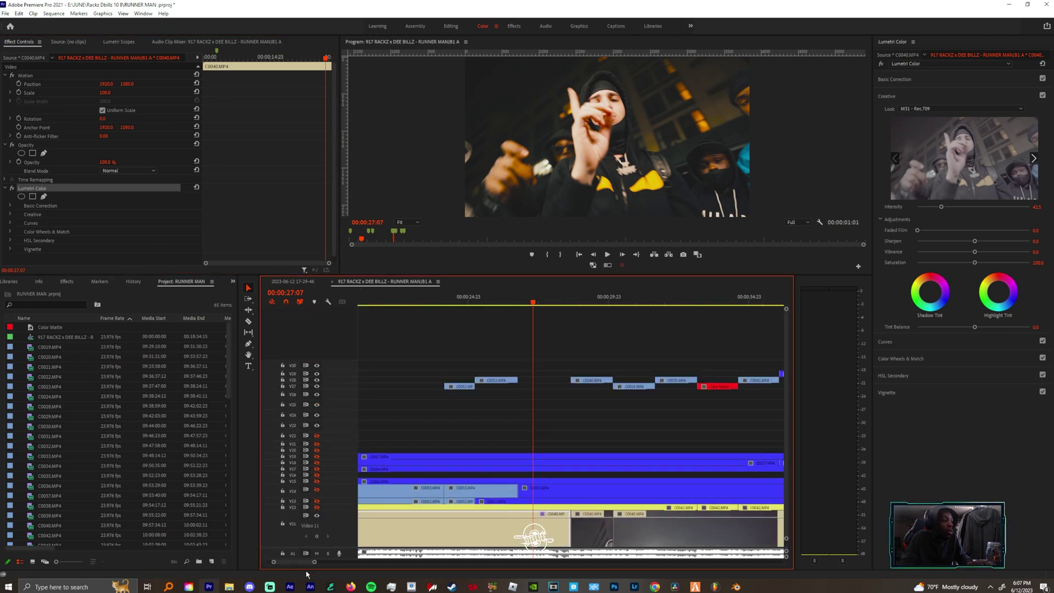
pyautogui.moveTo(303, 564); pyautogui.dragTo(787, 562)
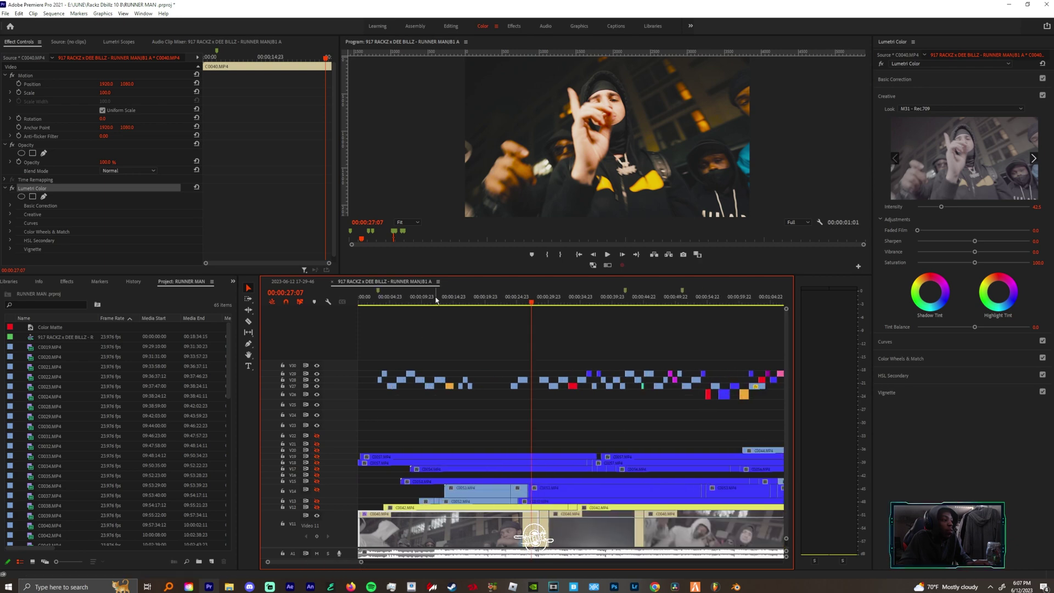
pyautogui.click(454, 303)
pyautogui.moveTo(454, 309); pyautogui.dragTo(583, 379)
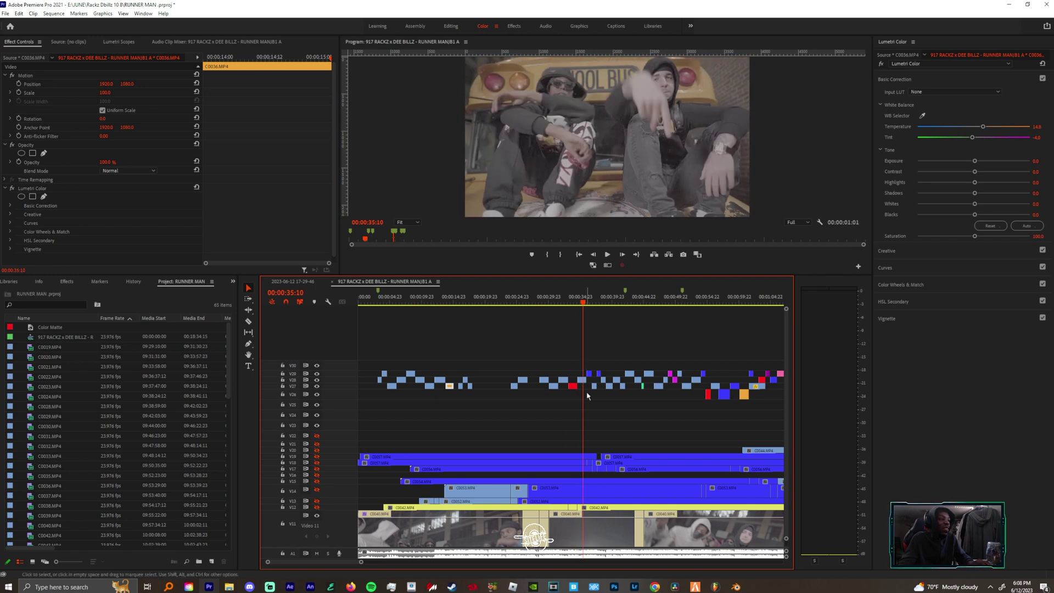
pyautogui.click(582, 379)
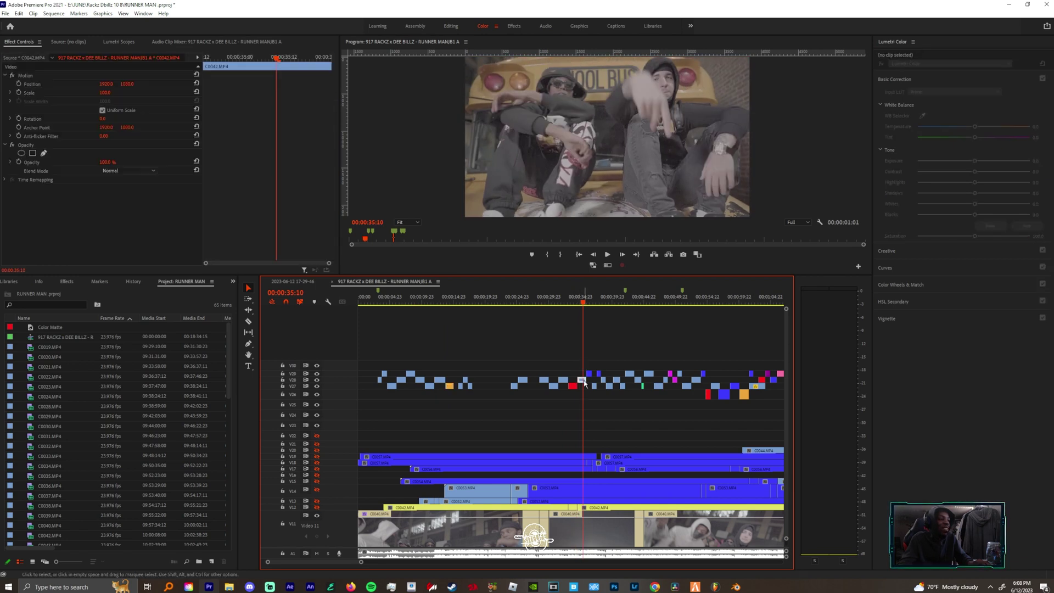
pyautogui.click(156, 225)
pyautogui.hotkey('ctrl', 'v')
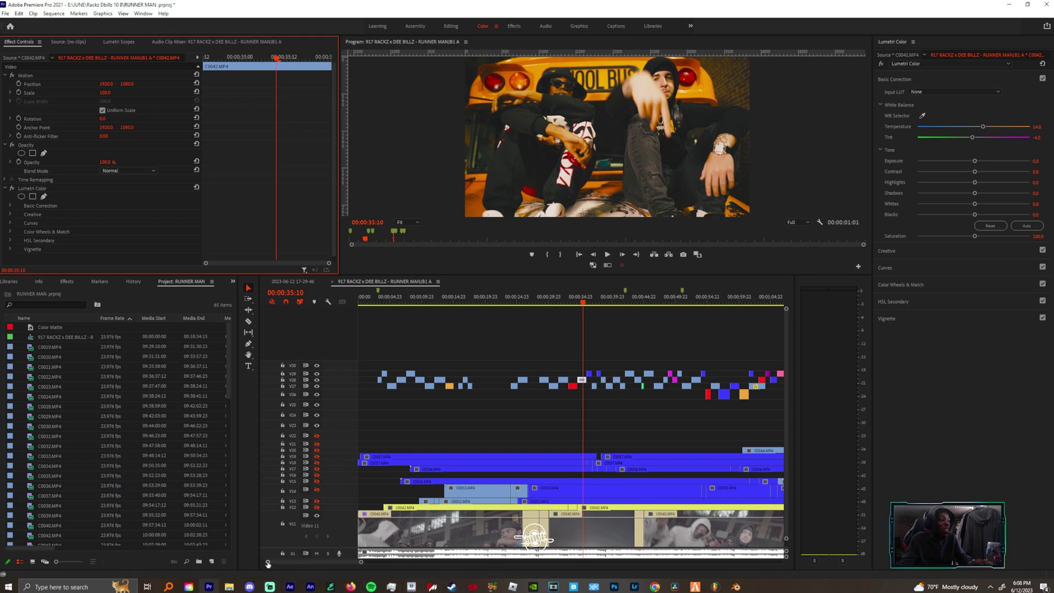
pyautogui.press('=')
pyautogui.press('=')
pyautogui.press('=')
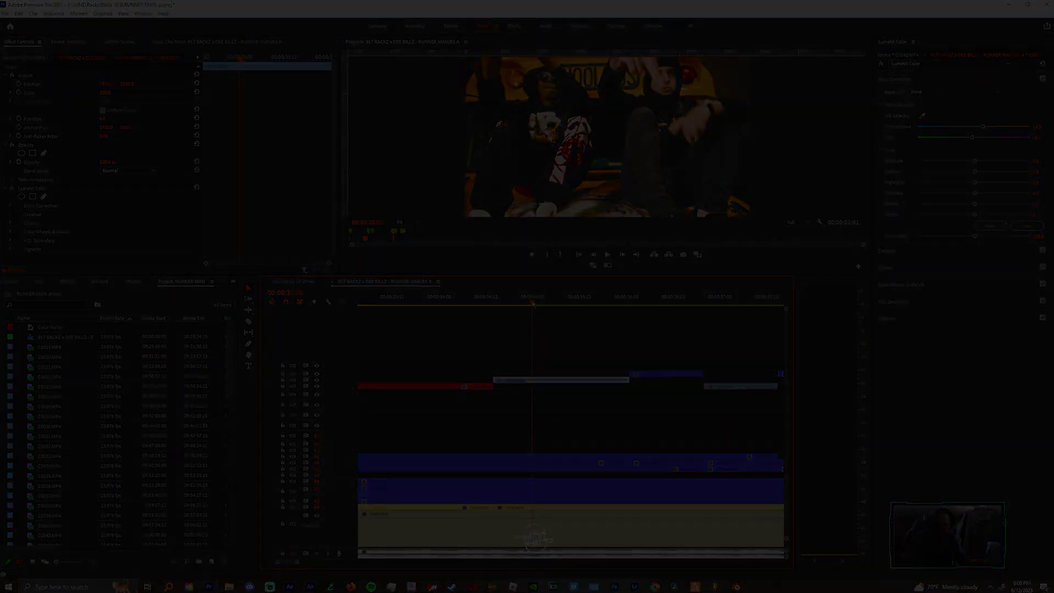